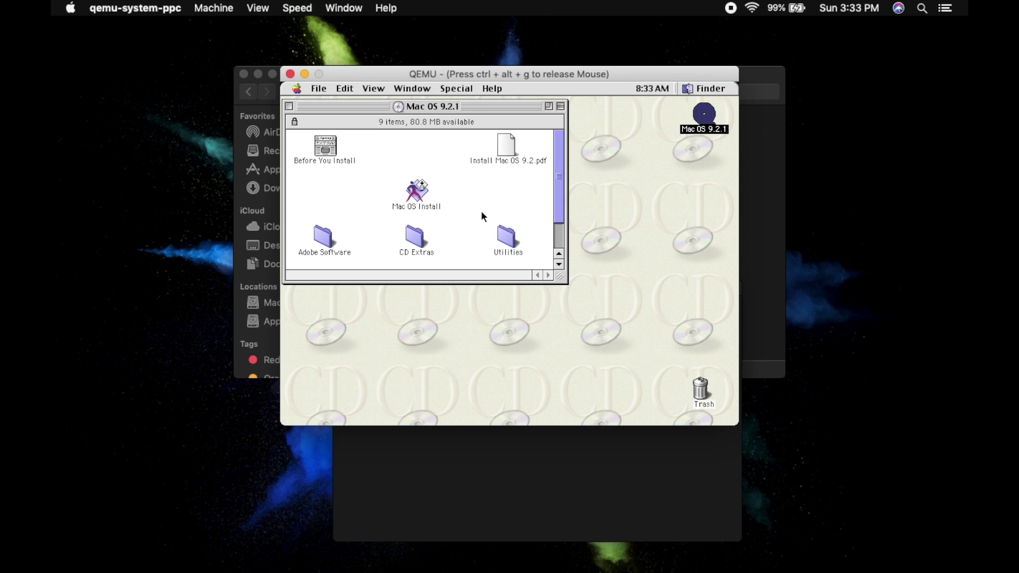
- Initialize the uninitialized ATA disk with Drive Setup from the CD's Utilities folder
double_click(507, 238)
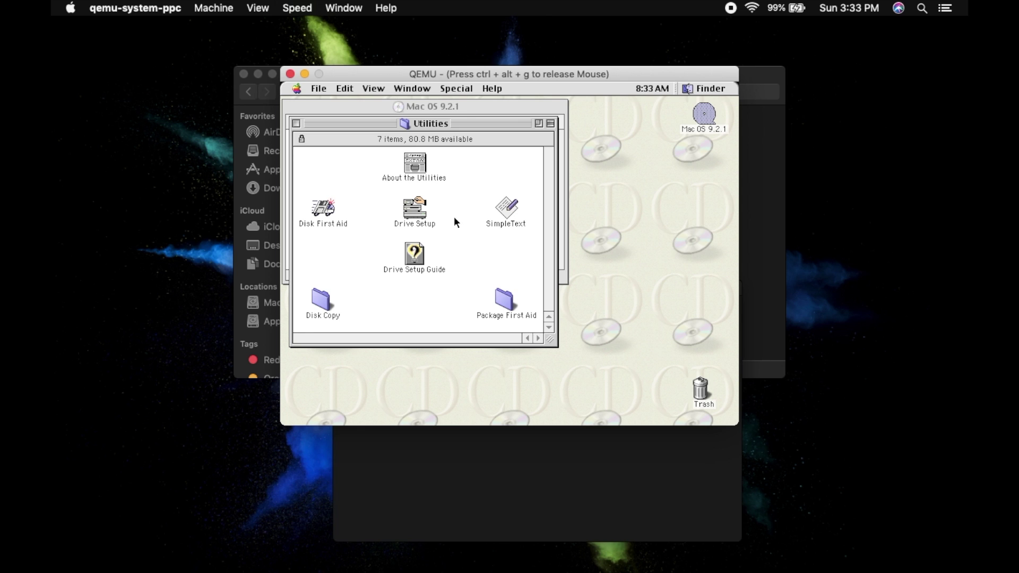
double_click(415, 210)
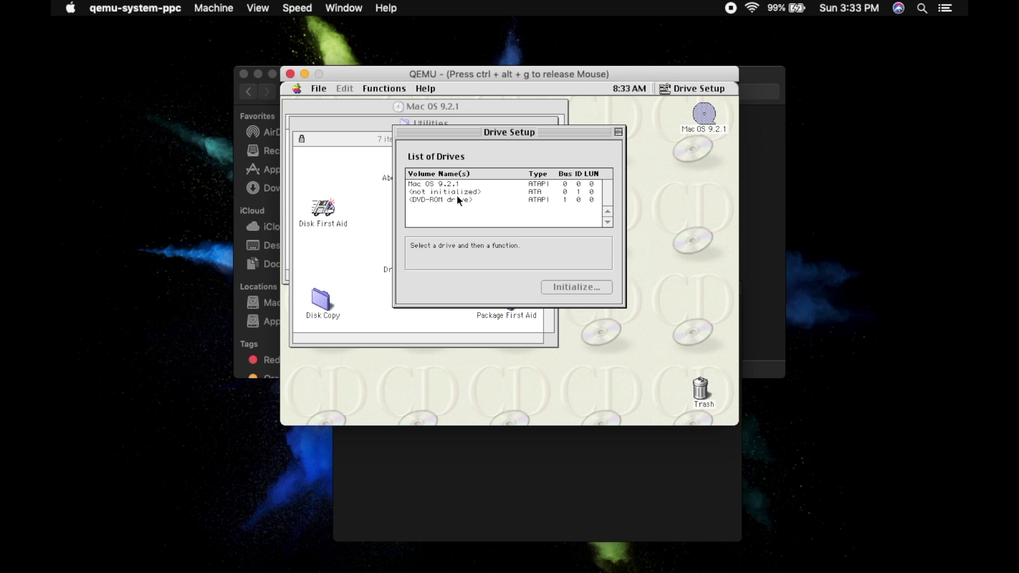
left_click(478, 191)
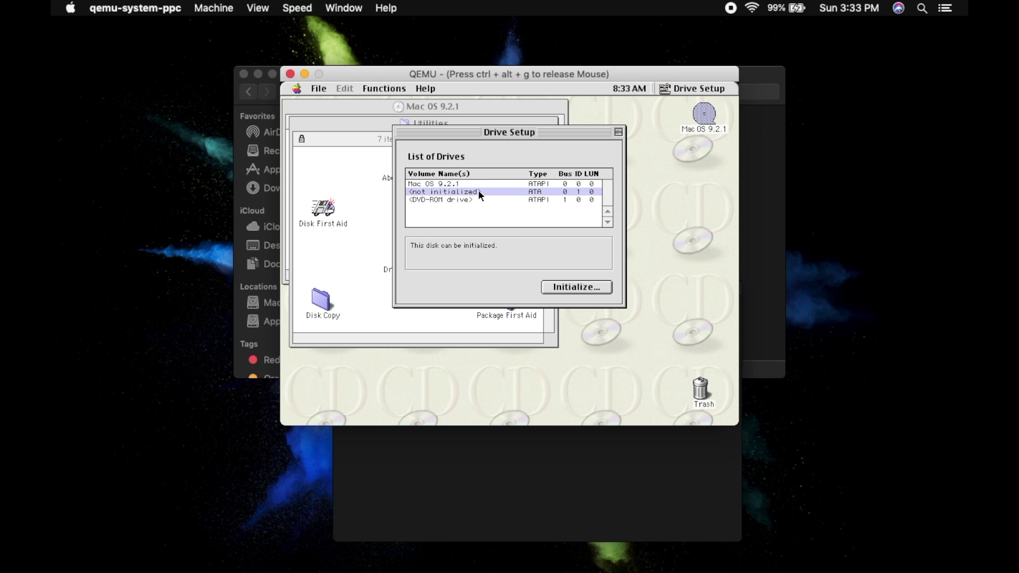
left_click(562, 284)
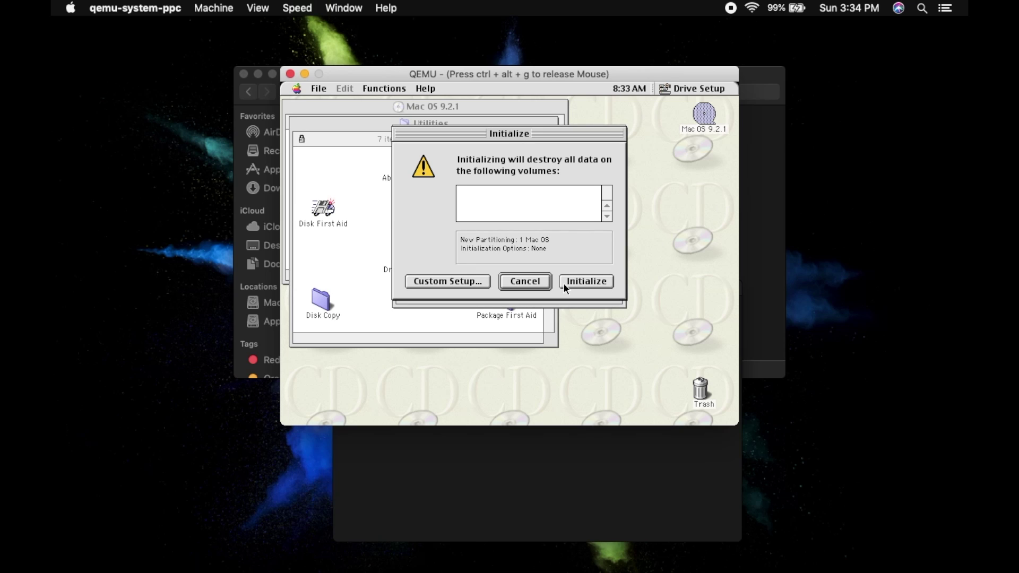
left_click(570, 282)
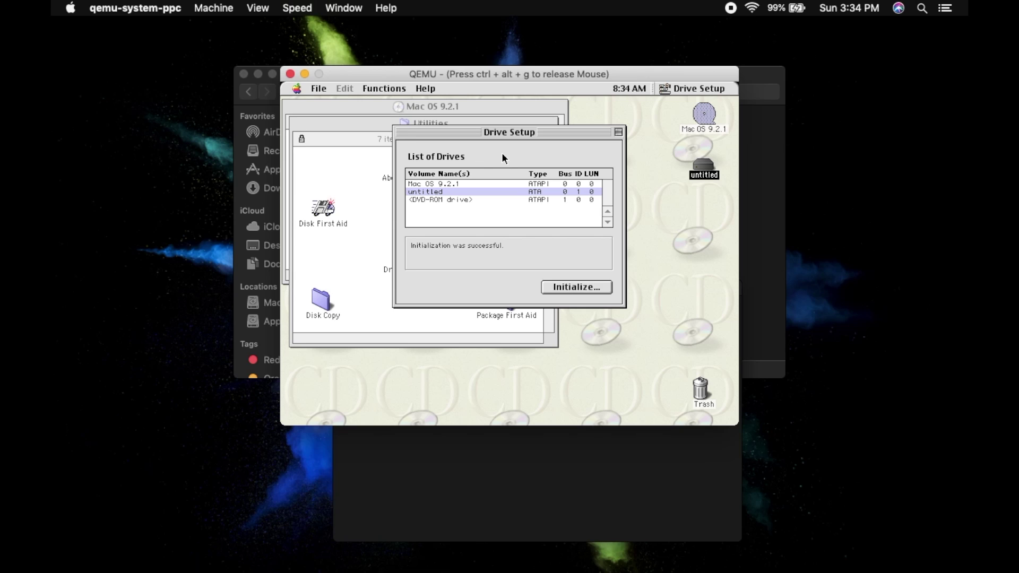
- Quit Drive Setup and close the Utilities folder
left_click(328, 90)
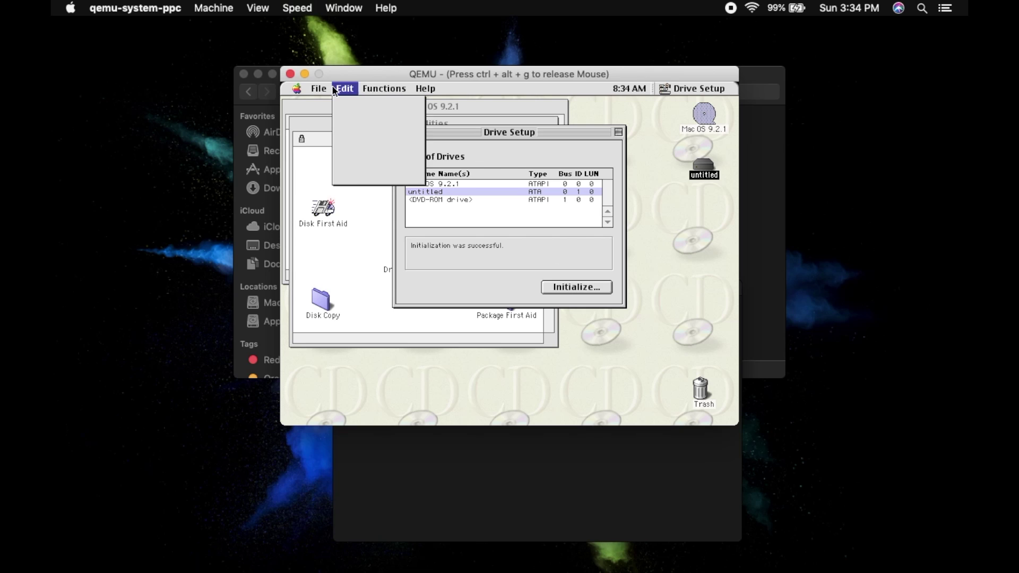
left_click(328, 89)
left_click(328, 101)
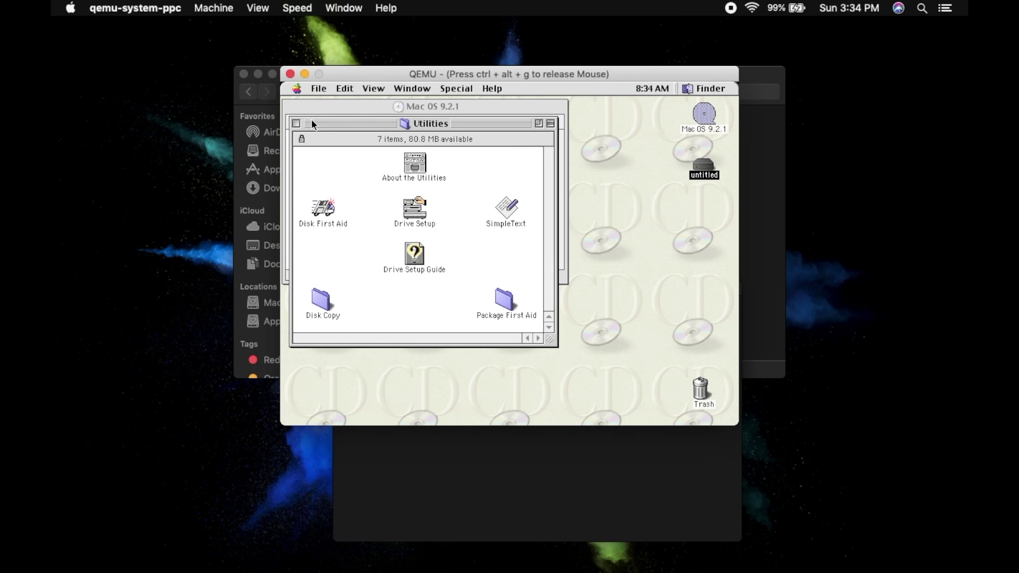
left_click(297, 123)
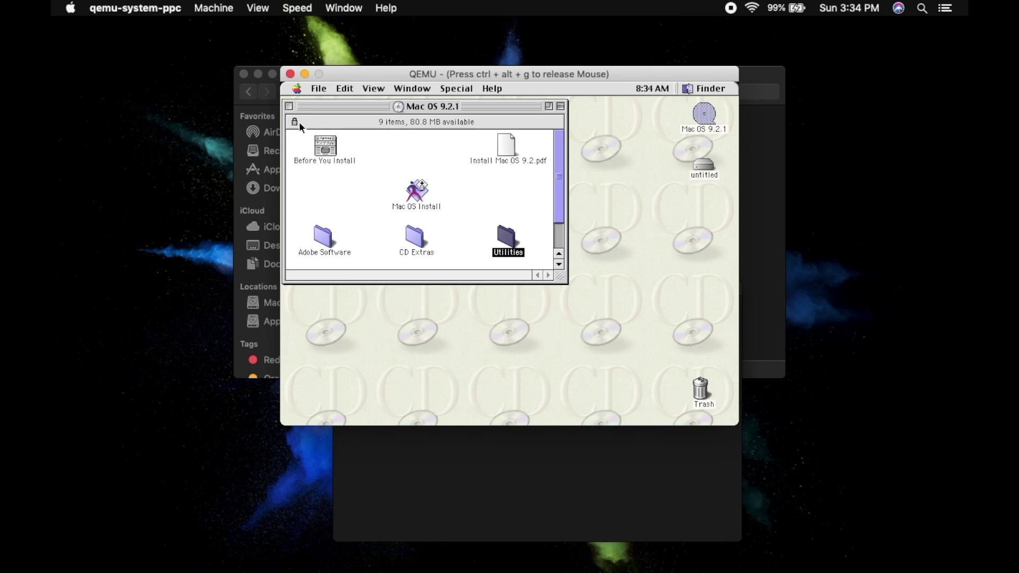
- Launch the Mac OS 9.2.1 installer and select the untitled disk as the installation destination
double_click(416, 191)
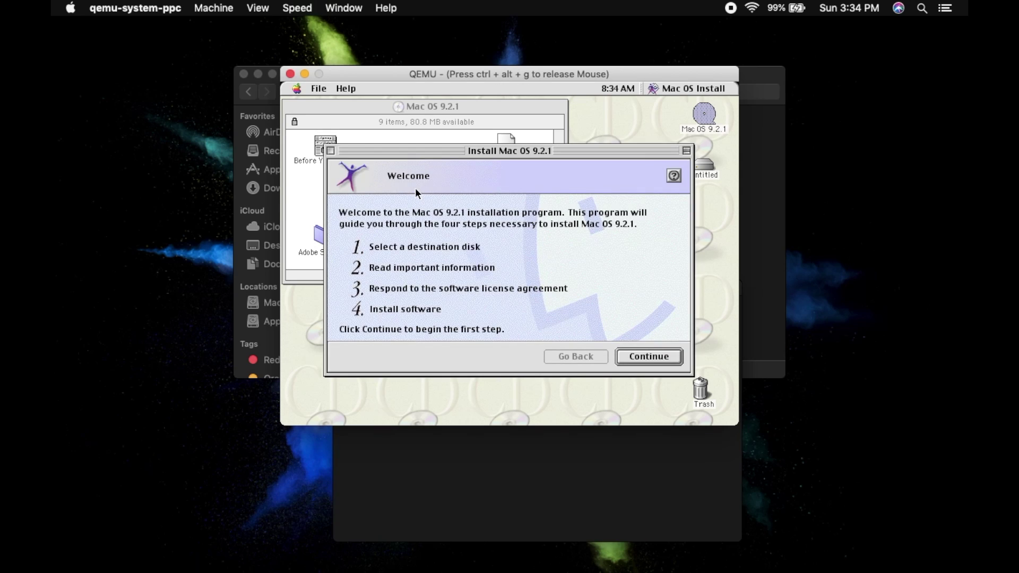
left_click(628, 352)
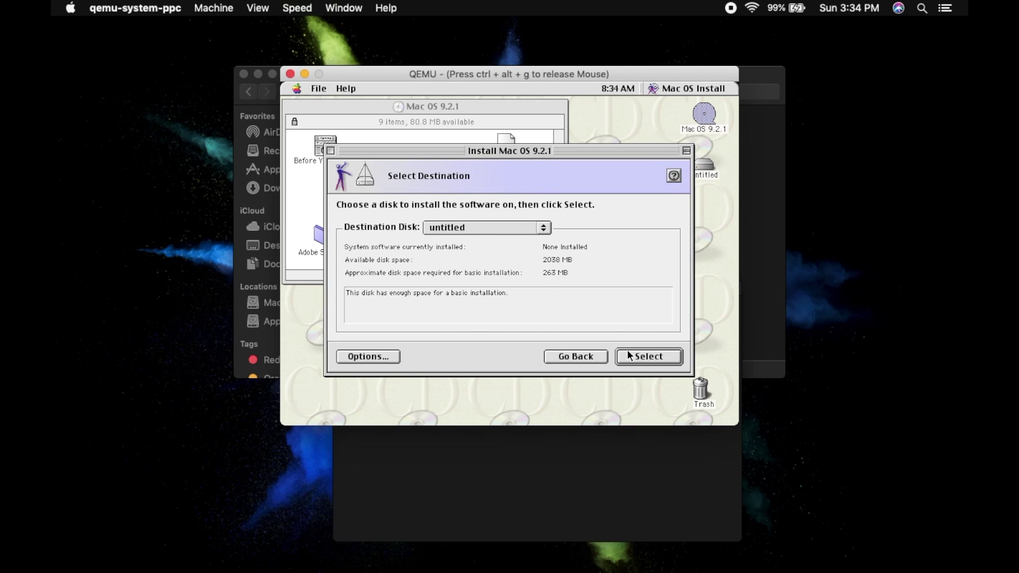
left_click(628, 352)
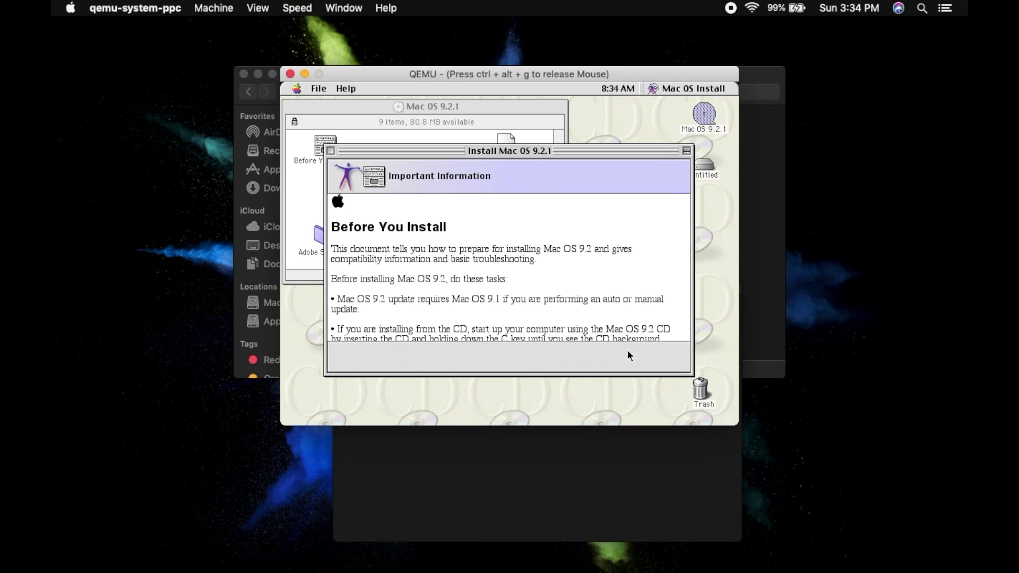
- Accept the software license agreement and start installing Mac OS 9.2.1 on the untitled disk
left_click(628, 355)
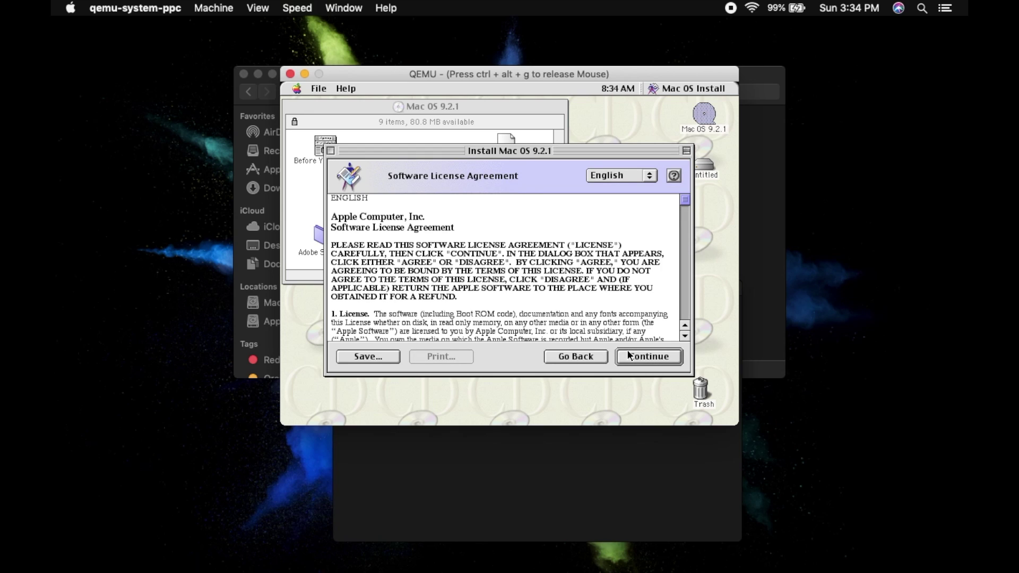
left_click(629, 355)
left_click(602, 304)
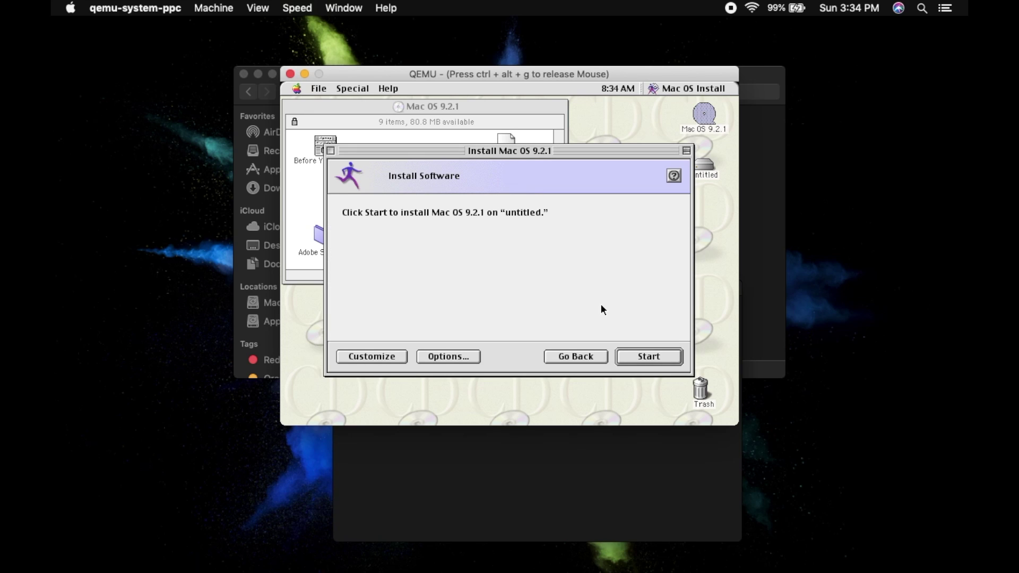
left_click(652, 361)
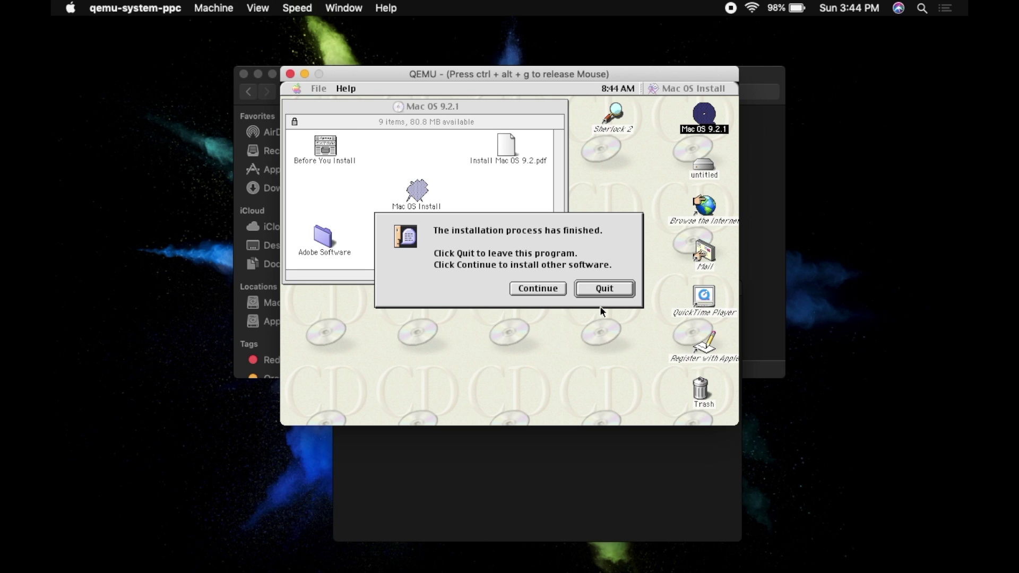
- Quit the Mac OS installer and shut down the virtual machine
left_click(610, 287)
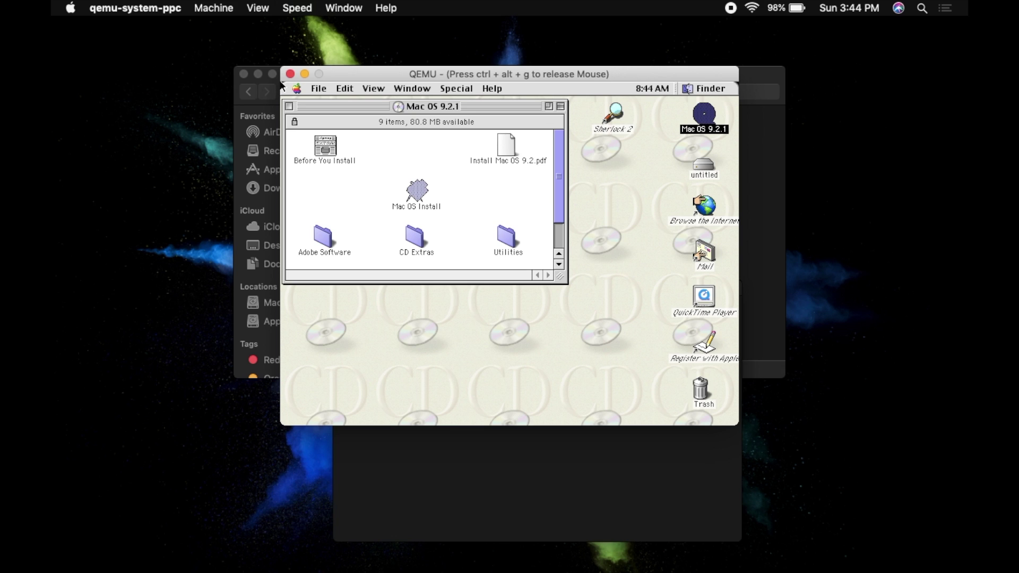
left_click(296, 90)
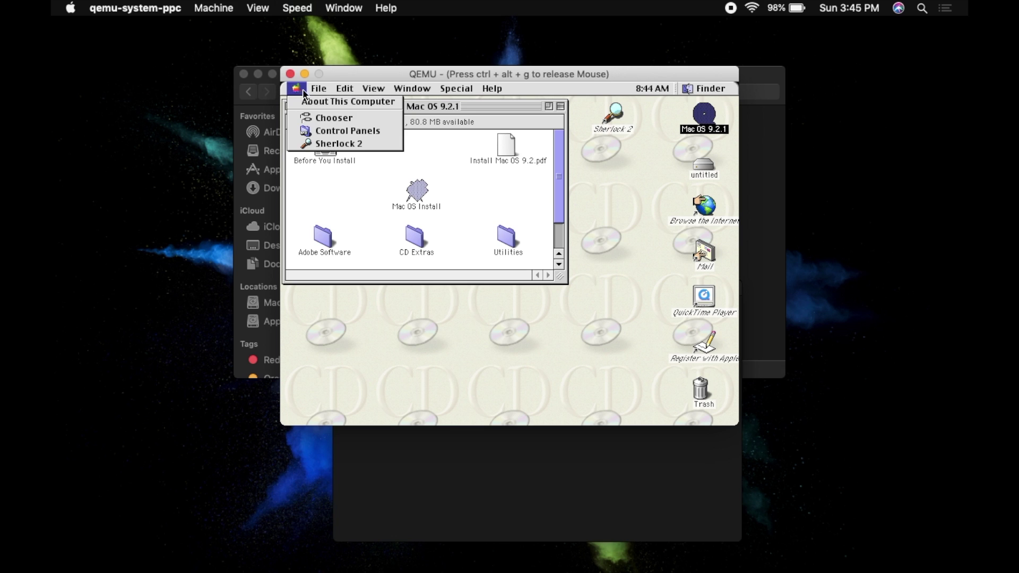
mouse_move(470, 95)
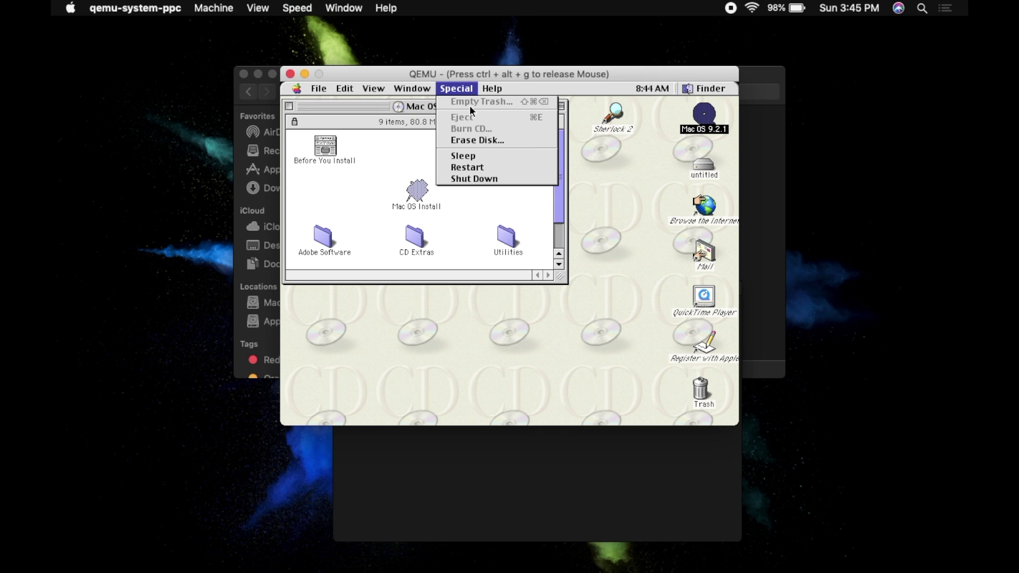
left_click(485, 182)
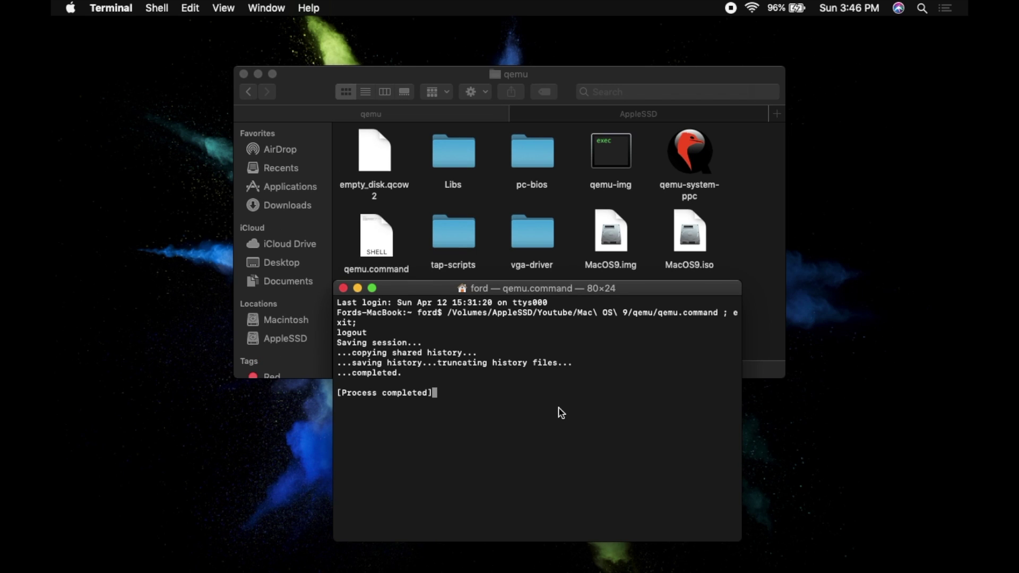
- Open the qemu.command script from the qemu folder in TextEdit
left_click(416, 255)
left_click(368, 234)
right_click(371, 234)
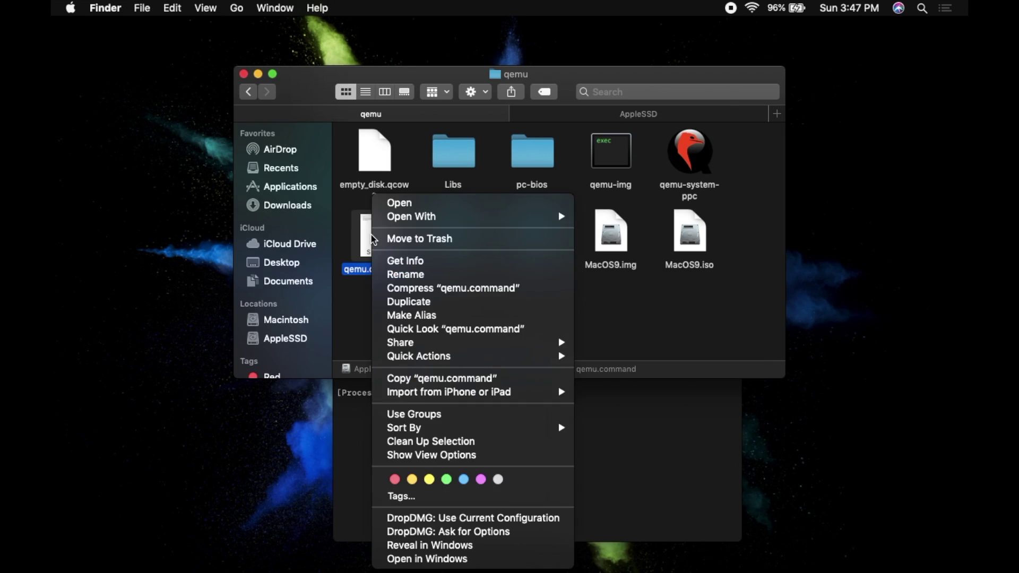
mouse_move(550, 218)
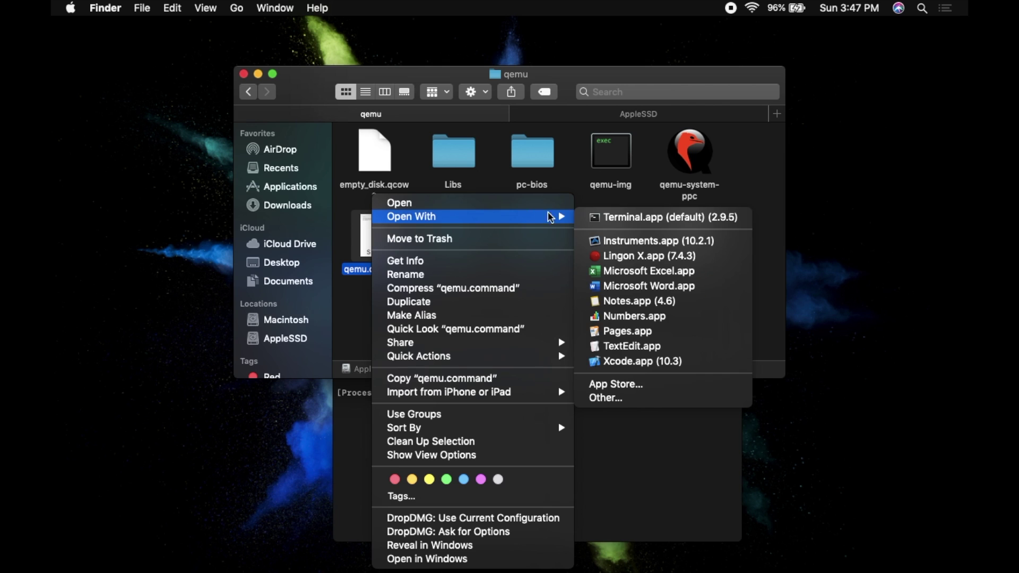
left_click(656, 349)
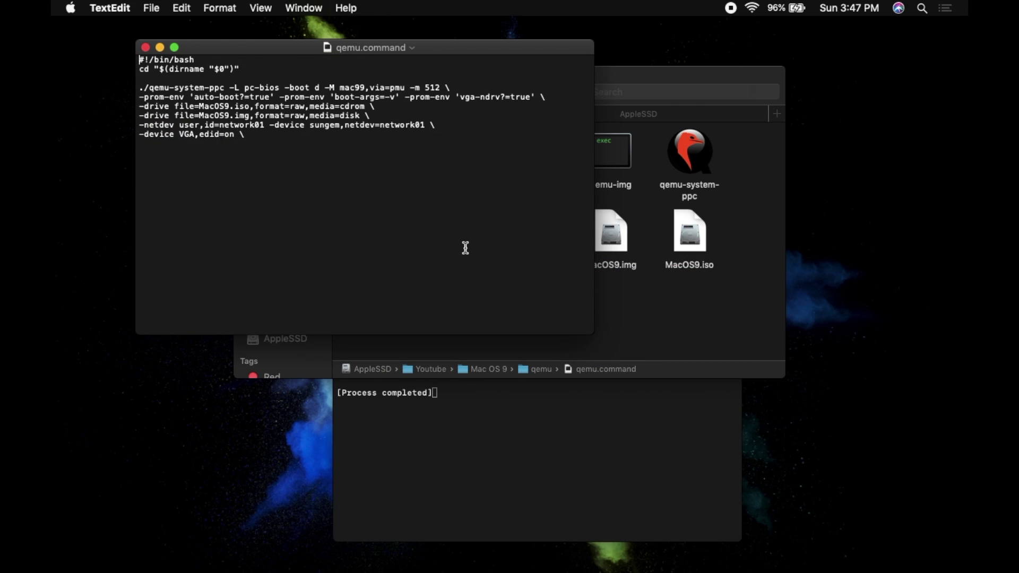
- Set the boot option in the qemu-system-ppc line of the script to "-boot c"
left_click_drag(588, 332, 953, 562)
scroll(411, 286, "up", 1)
key("super+plus")
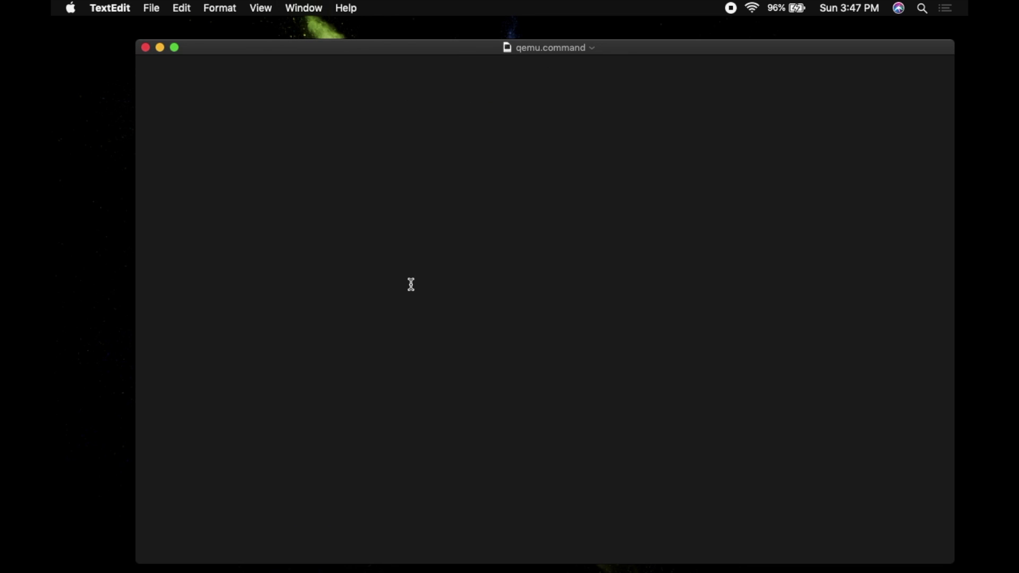
scroll(411, 285, "up", 3)
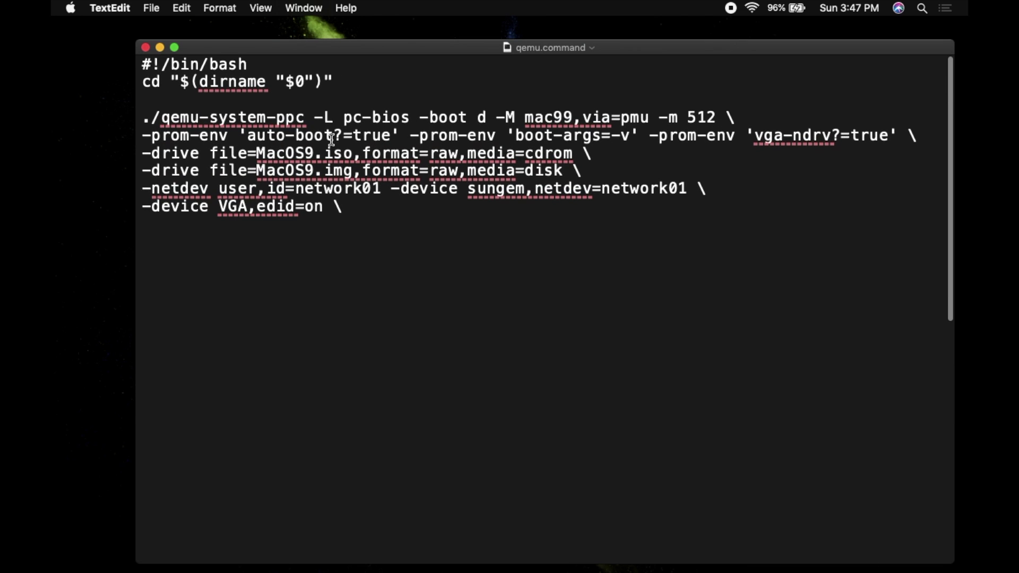
left_click_drag(486, 115, 418, 116)
left_click(486, 115)
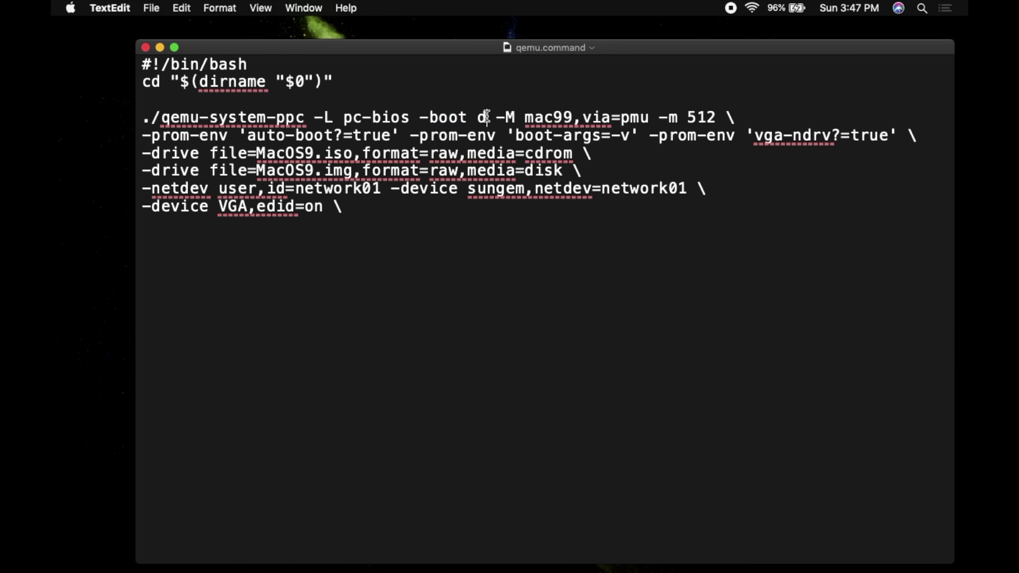
key("BackSpace")
type("c")
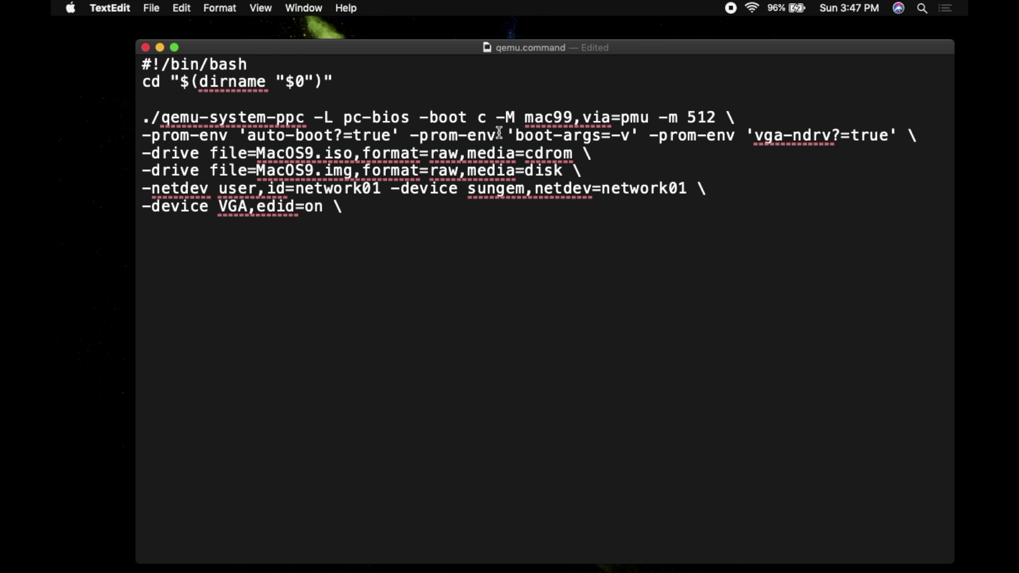
- Move the MacOS9.img drive line directly above the MacOS9.iso drive line, then save and close qemu.command
left_click_drag(584, 171, 142, 172)
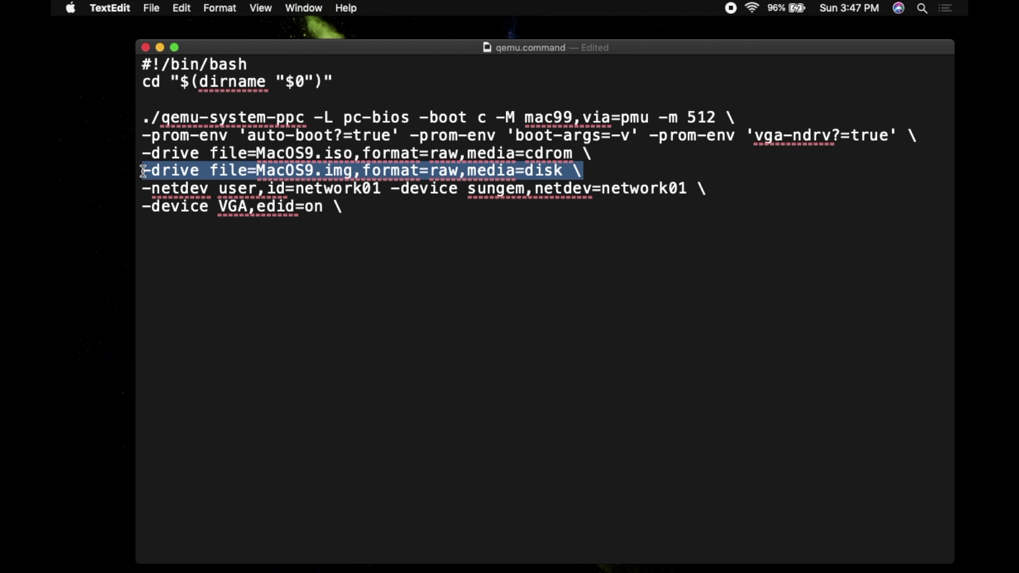
key("super+x")
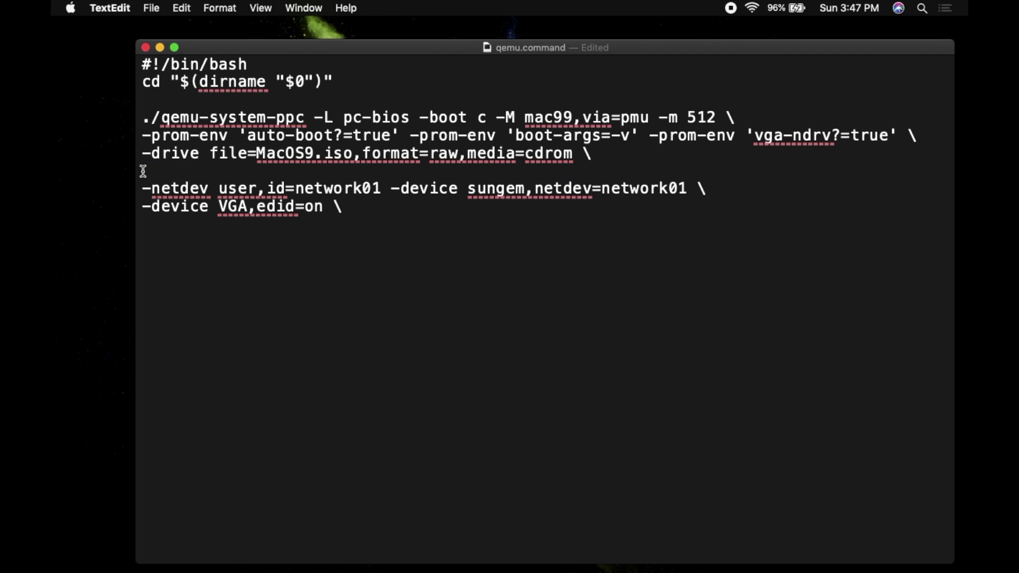
key("BackSpace")
left_click(936, 140)
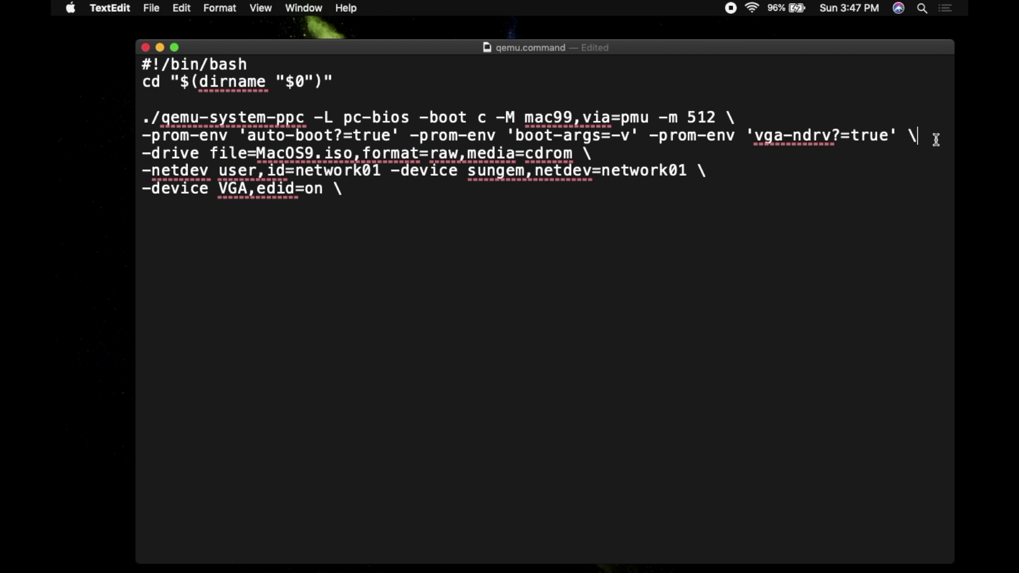
key("Return")
key("super+v")
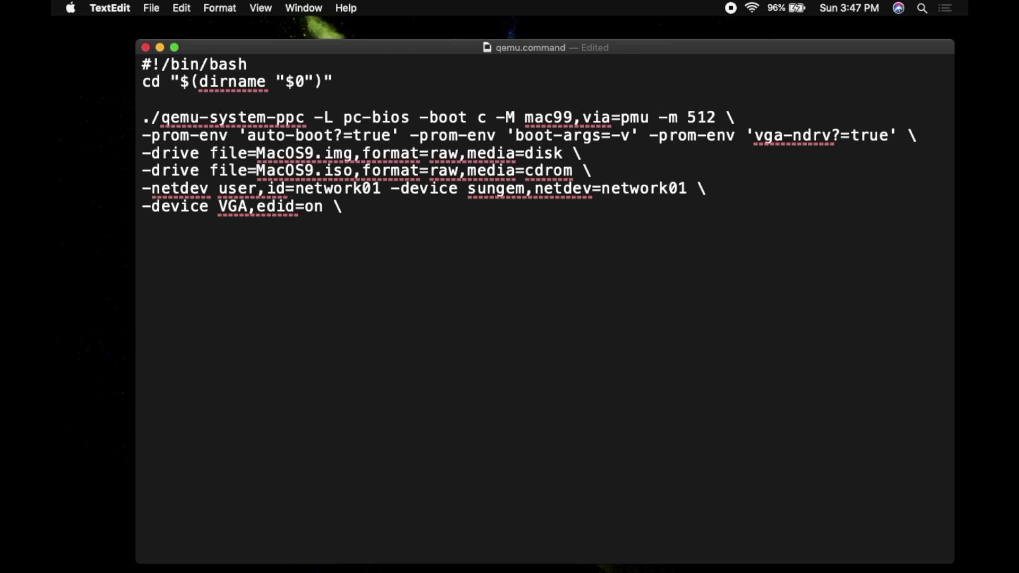
key("super+s")
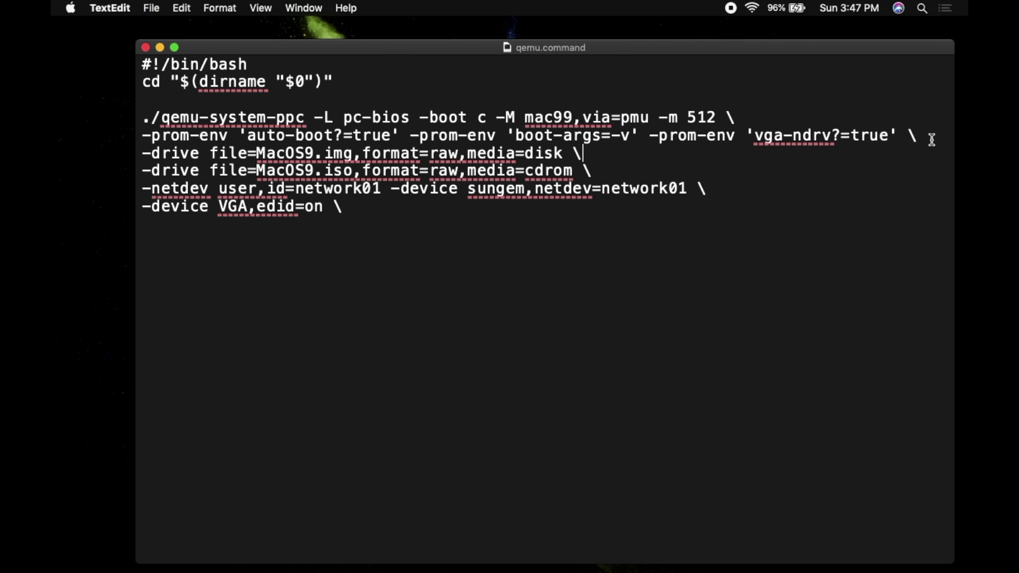
left_click(145, 48)
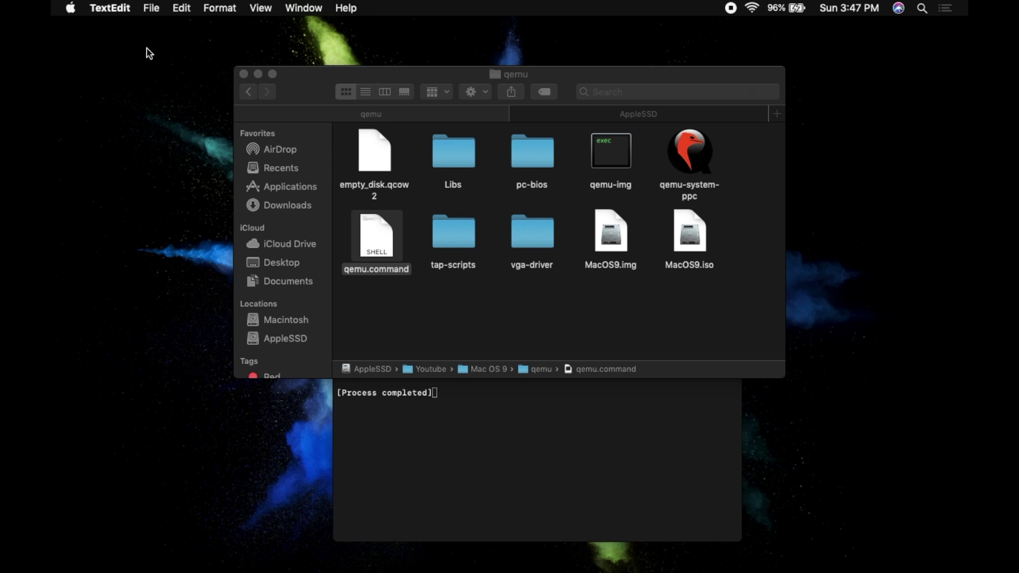
- Run the edited qemu.command script and bring the QEMU window to the front
left_click(461, 335)
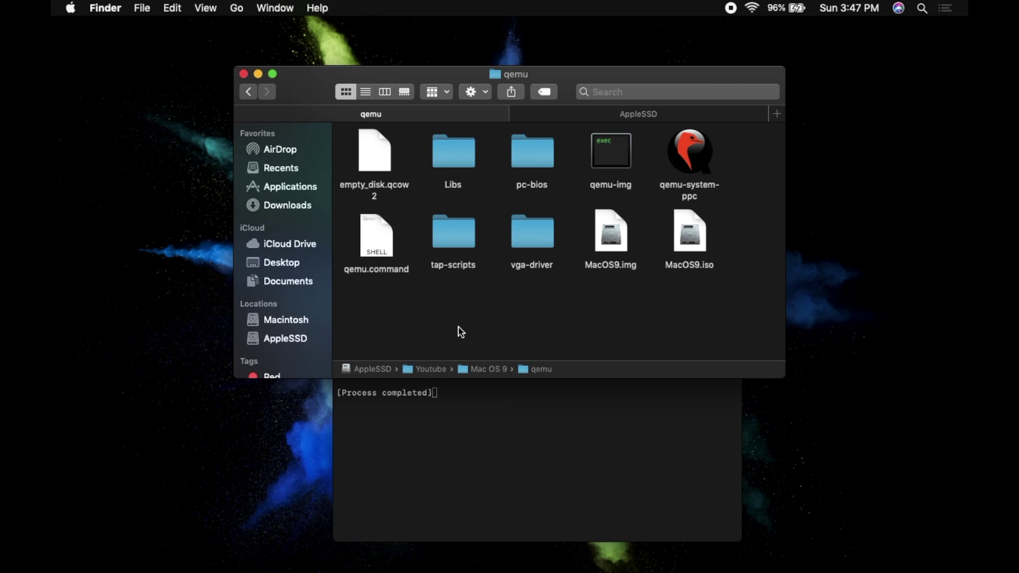
left_click(378, 248)
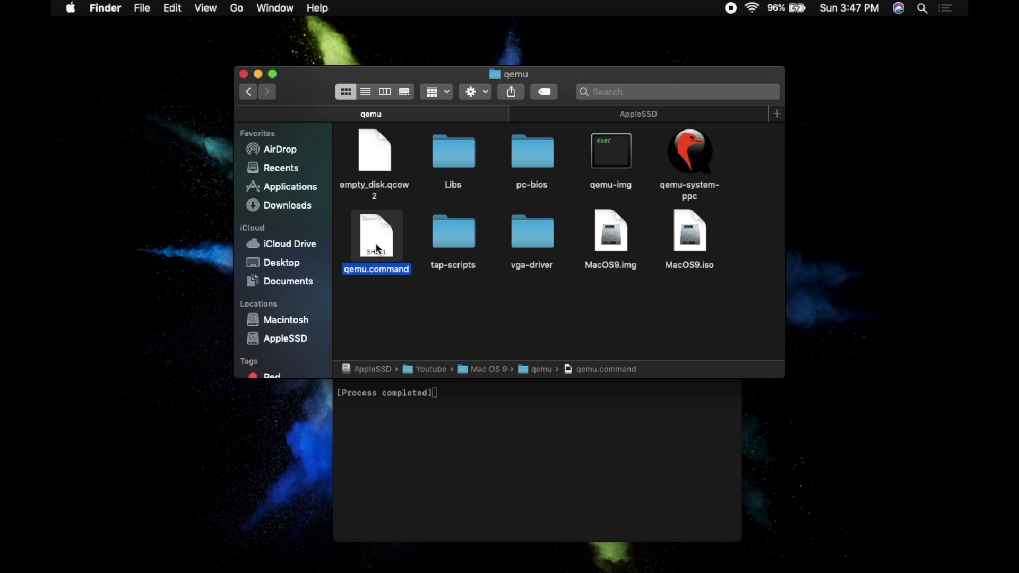
double_click(378, 248)
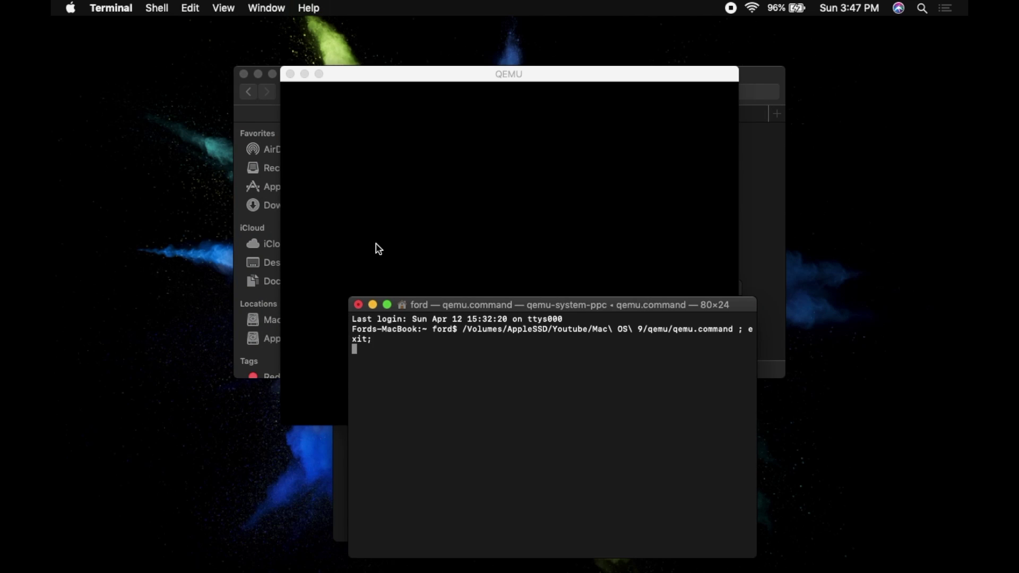
left_click(436, 78)
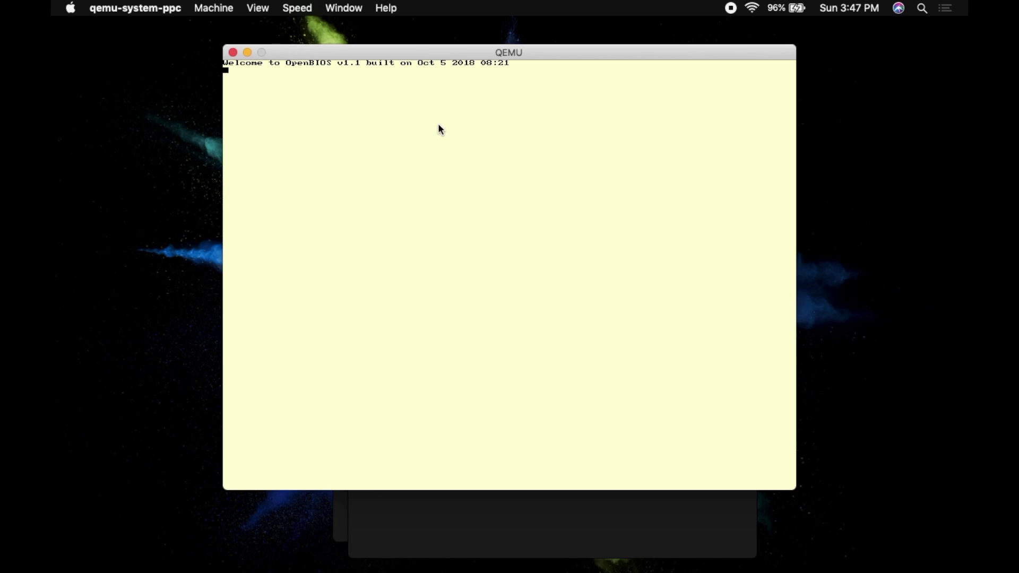
- Enter "user" as the name in the Mac OS Setup Assistant and keep the preset answers up to the Geographic Location page
left_click(437, 123)
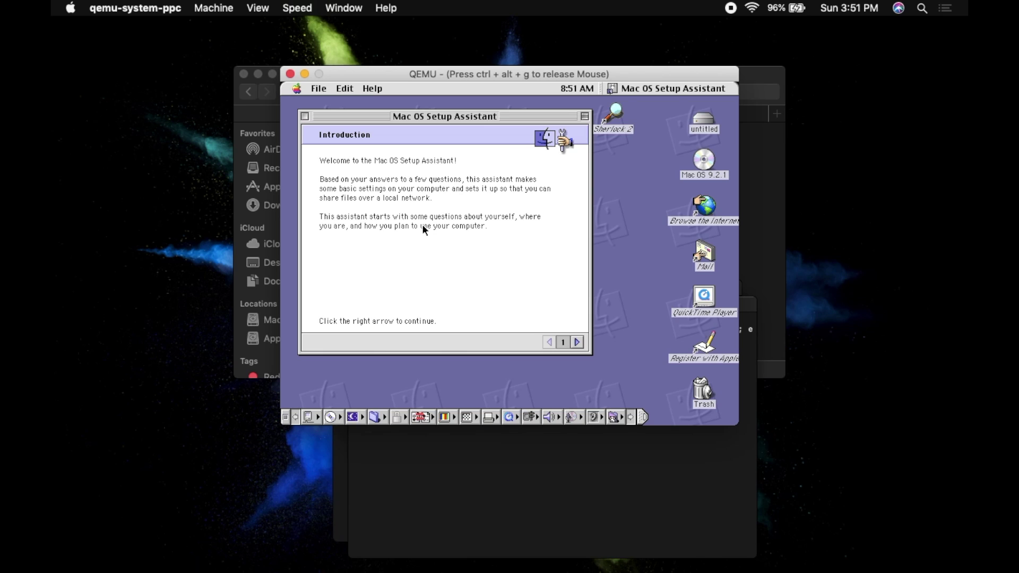
left_click(575, 342)
left_click(576, 342)
type("user")
left_click(572, 342)
left_click(573, 341)
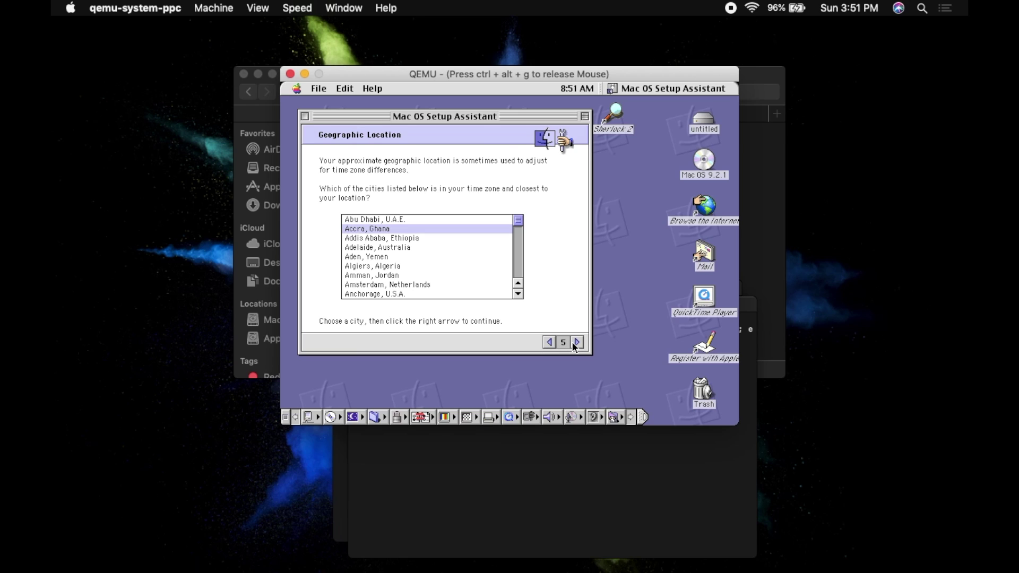
- Keep Accra, Ghana as the location and No for the shared folder, and complete the Mac OS Setup Assistant
left_click(572, 342)
left_click(572, 342)
left_click(572, 341)
left_click(572, 342)
left_click(547, 341)
left_click(575, 341)
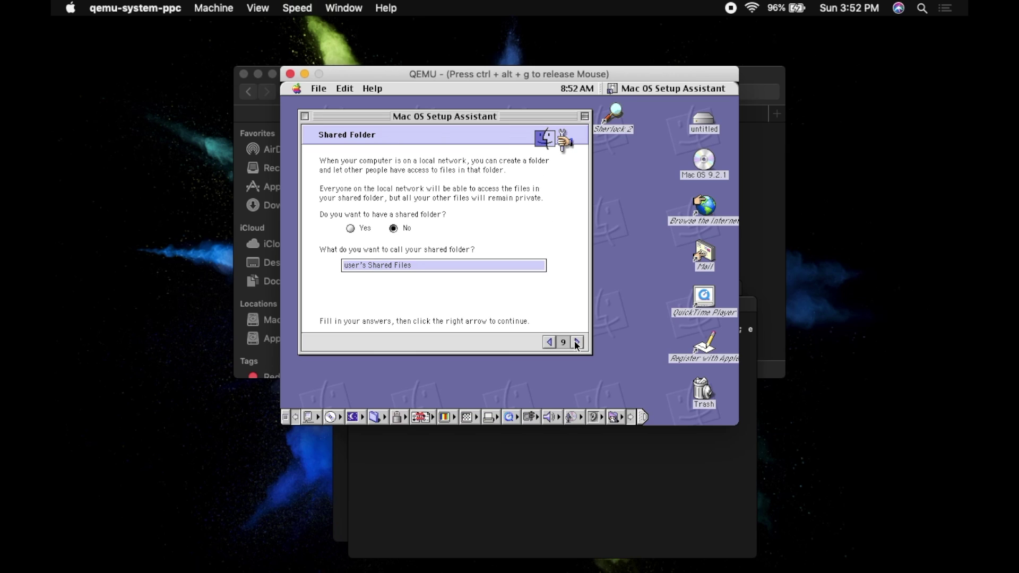
left_click(576, 343)
left_click(539, 315)
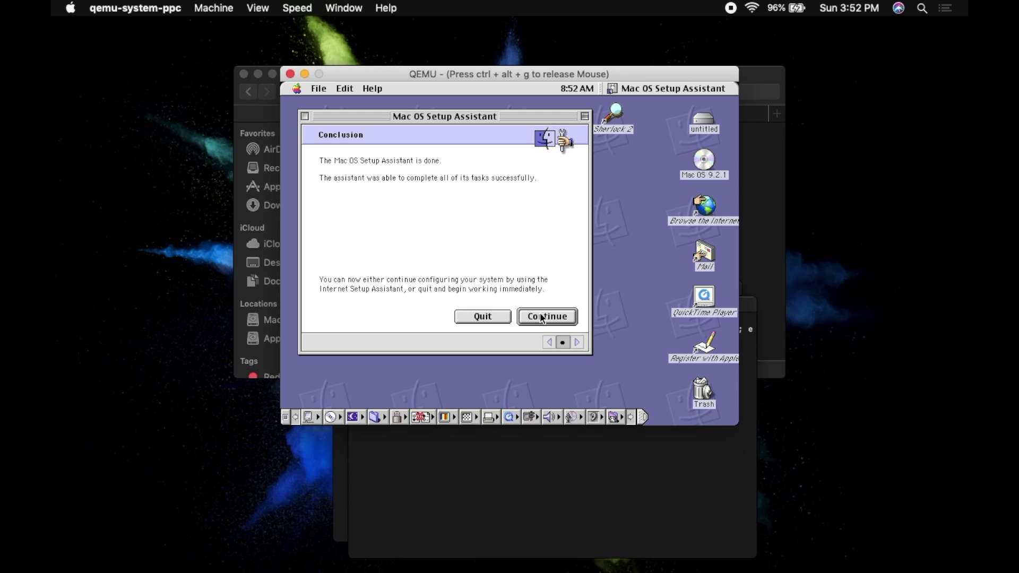
- Continue to the Internet Setup Assistant and leave it without configuring an Internet connection
left_click(542, 316)
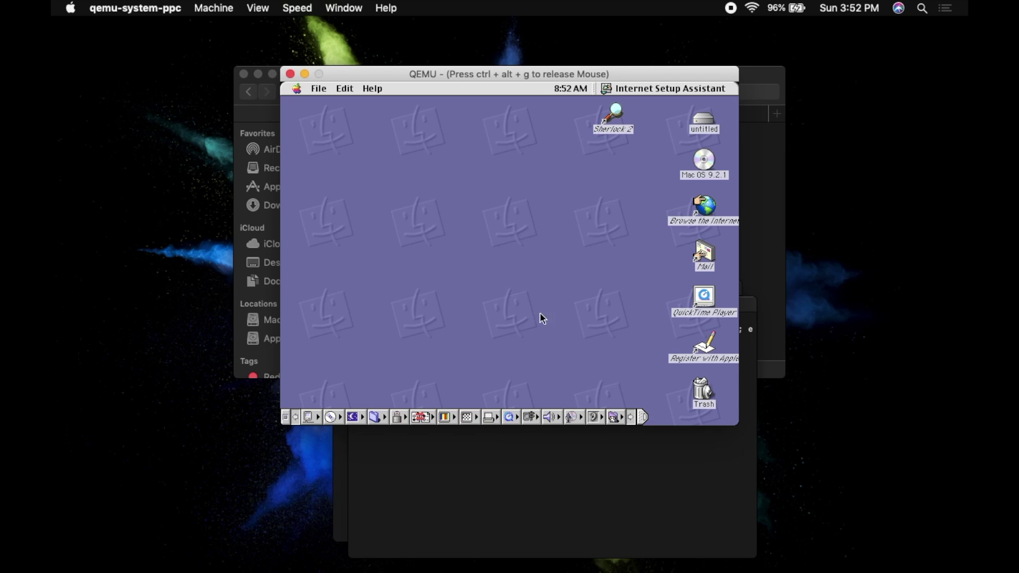
left_click(524, 318)
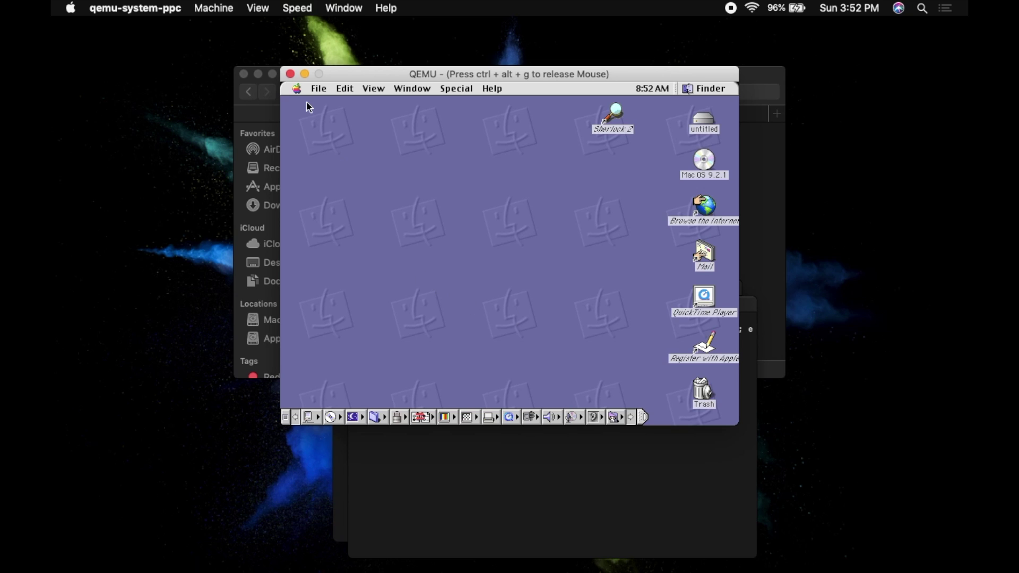
- Bring up About This Computer in Mac OS 9 to view the system information
left_click(296, 88)
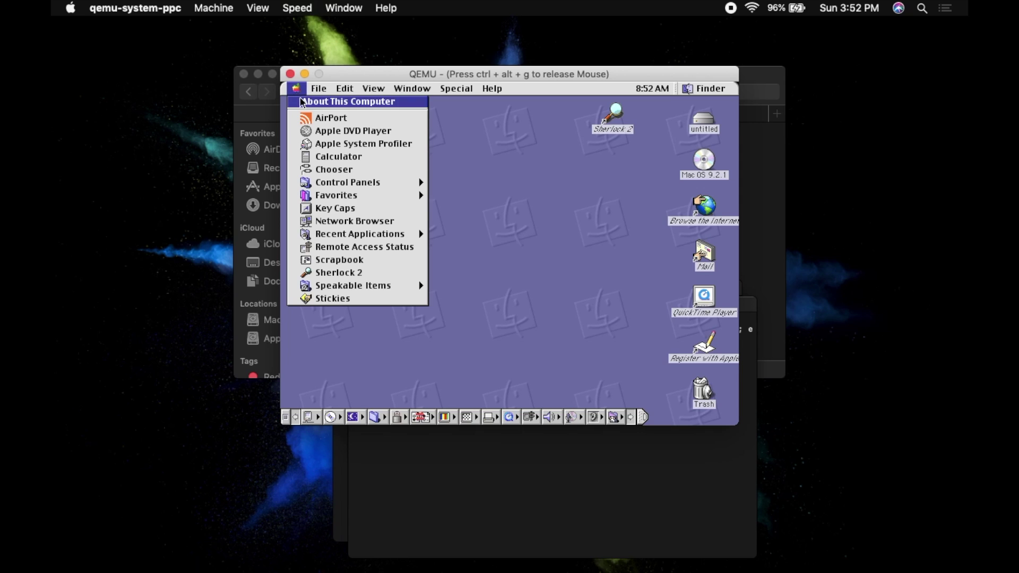